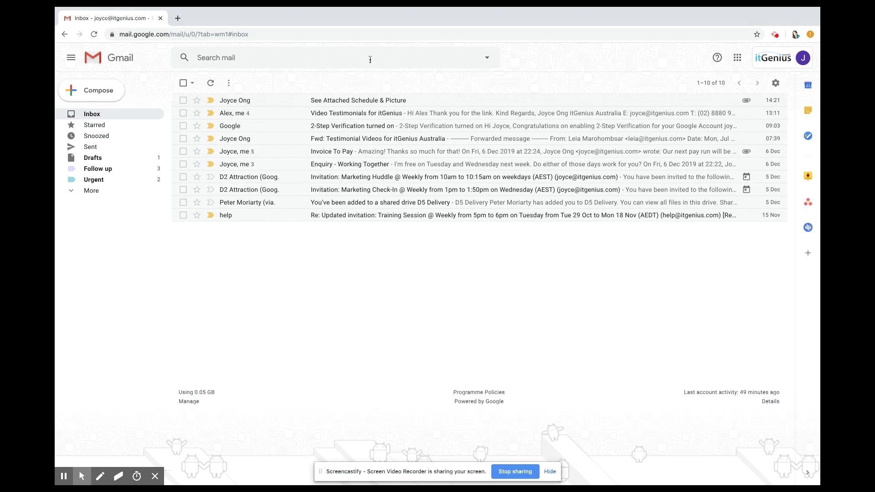
- Search for all messages from one sender using their autocompleted full e-mail address
{"action": "left_click", "coordinate": [258, 57]}
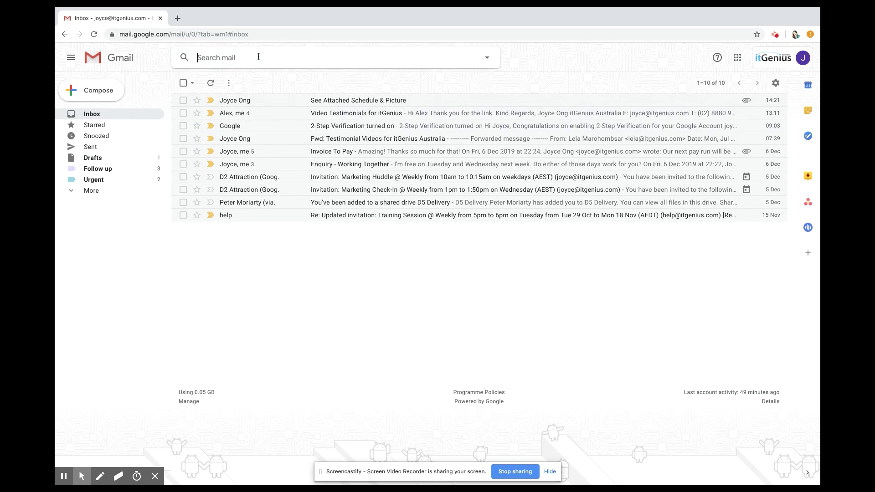
{"action": "type", "text": "alex@"}
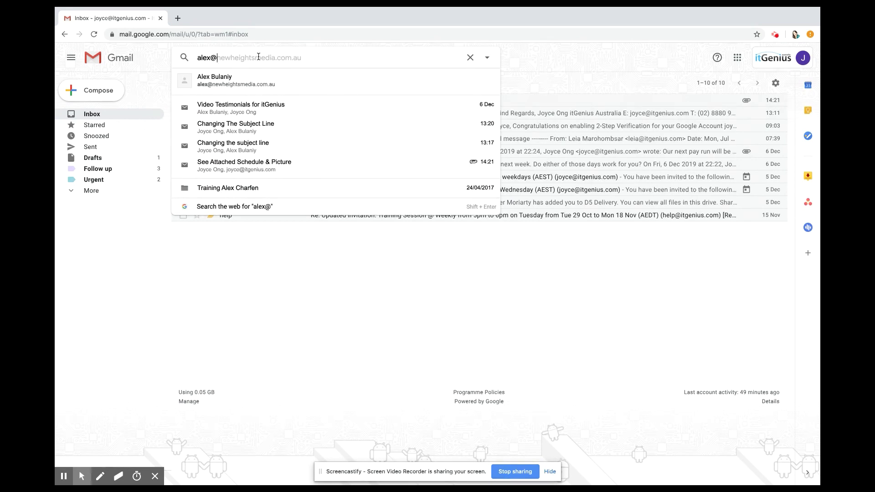
{"action": "key", "text": "Tab"}
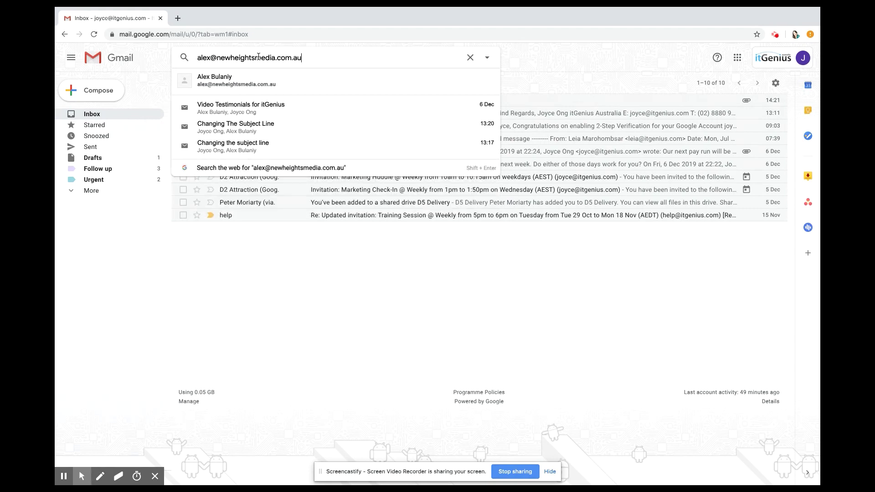
{"action": "key", "text": "Return"}
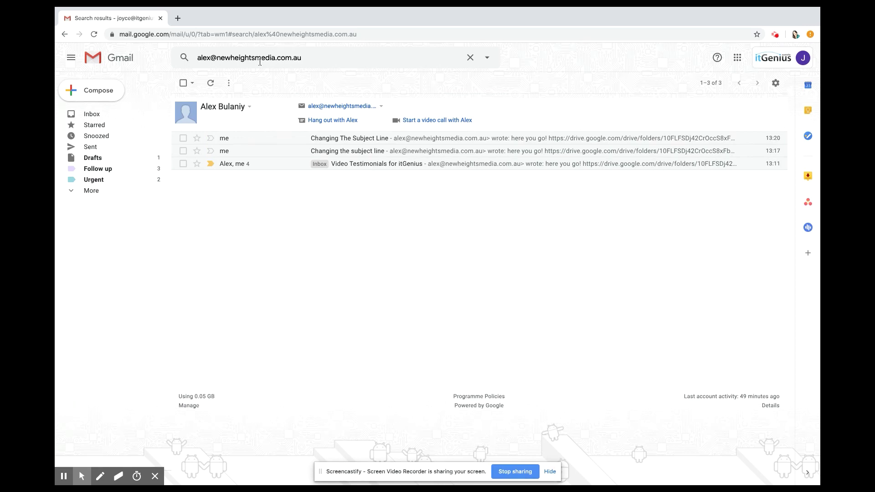
- Replace the query with a second contact's full address, run it, then return to the inbox
{"action": "left_click", "coordinate": [470, 58]}
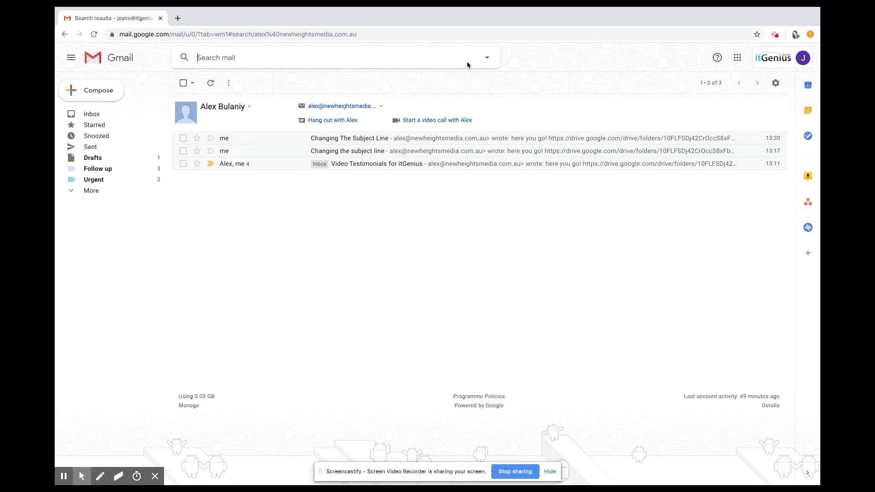
{"action": "type", "text": "peter"}
{"action": "key", "text": "Tab"}
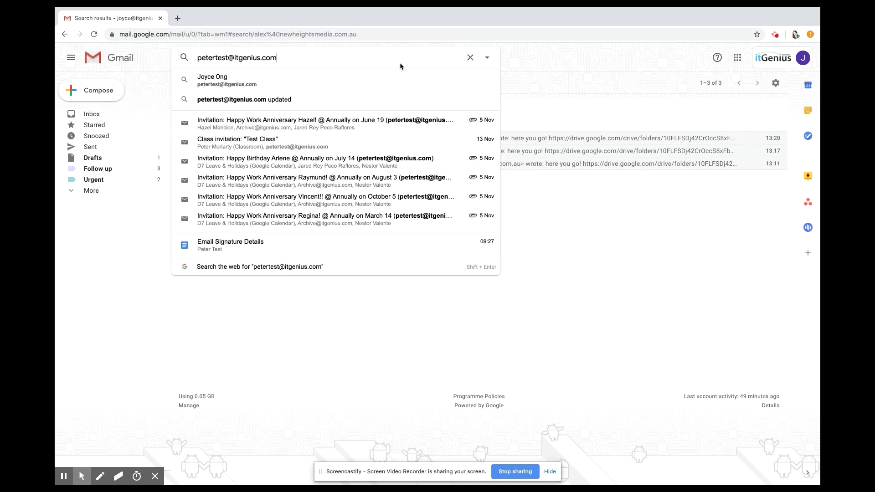
{"action": "key", "text": "Return"}
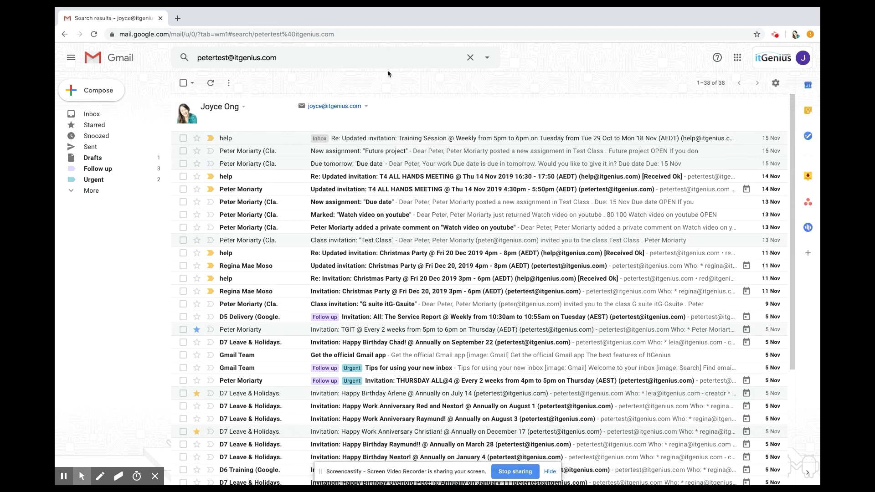
{"action": "left_click", "coordinate": [108, 114]}
- Run a keyword search on a contact's first name, then go back to the inbox
{"action": "left_click", "coordinate": [230, 57]}
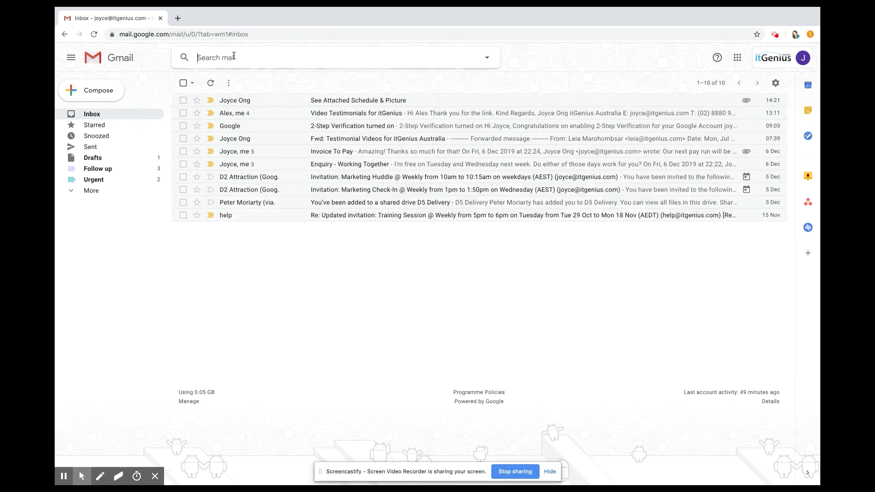
{"action": "type", "text": "Alex"}
{"action": "key", "text": "Return"}
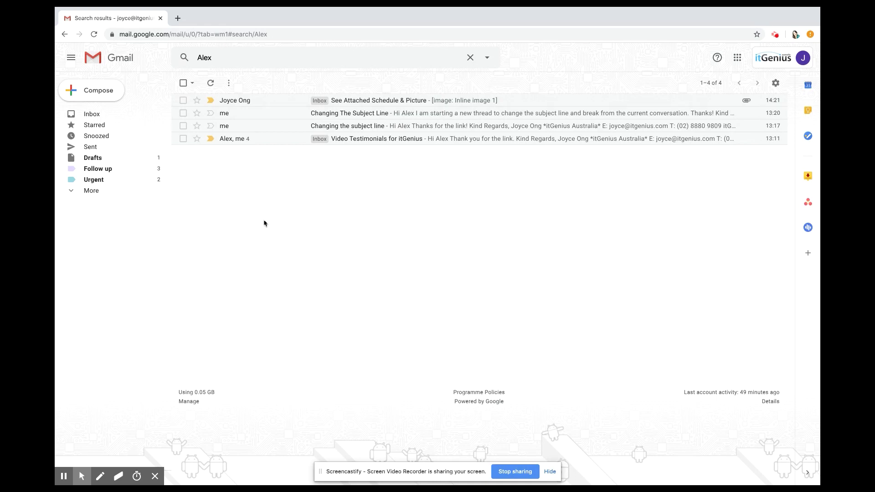
{"action": "left_click", "coordinate": [108, 117]}
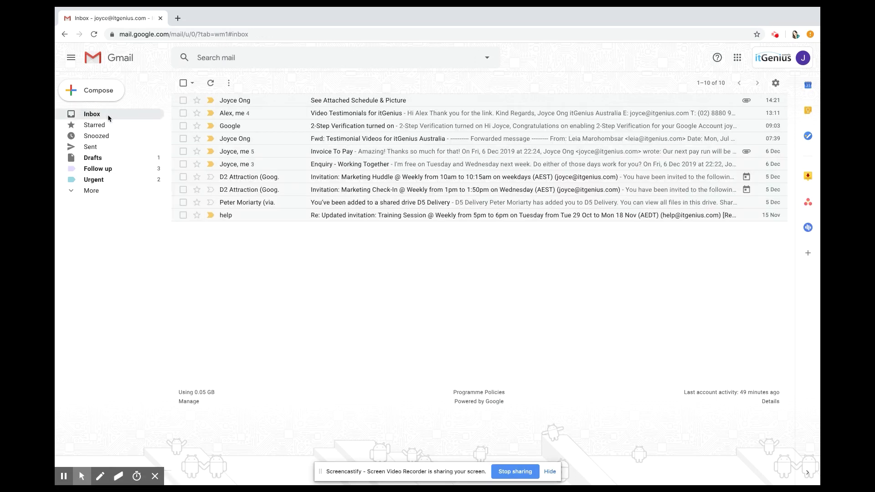
- Search a contact's name, narrow it with two more names plus 'annual leave', then return to the inbox
{"action": "left_click", "coordinate": [257, 59]}
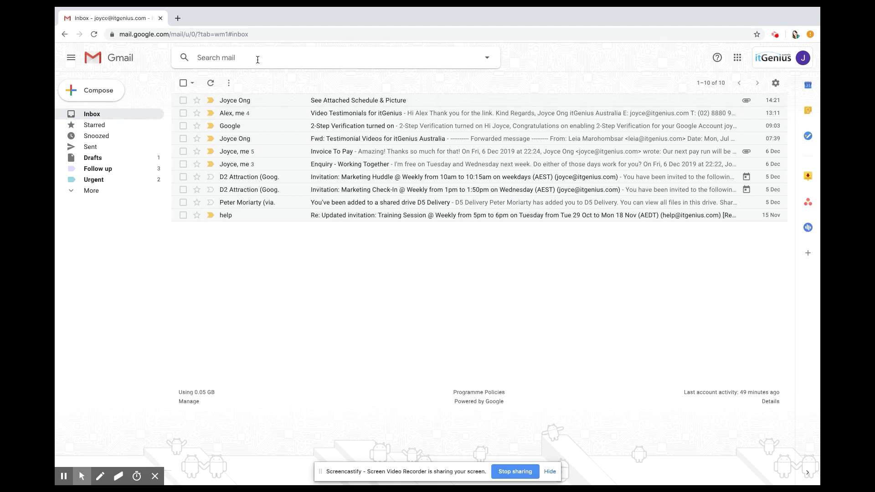
{"action": "type", "text": "peter"}
{"action": "key", "text": "Return"}
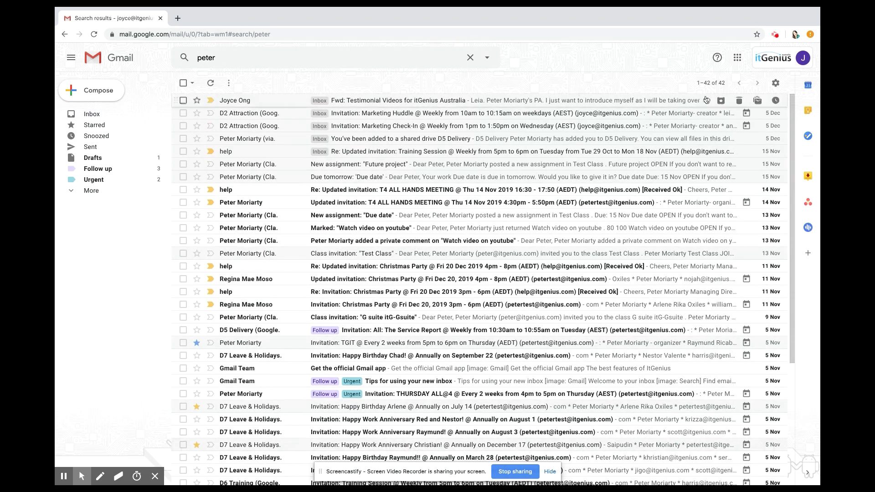
{"action": "left_click", "coordinate": [387, 60]}
{"action": "type", "text": "regina hazel annual lea"}
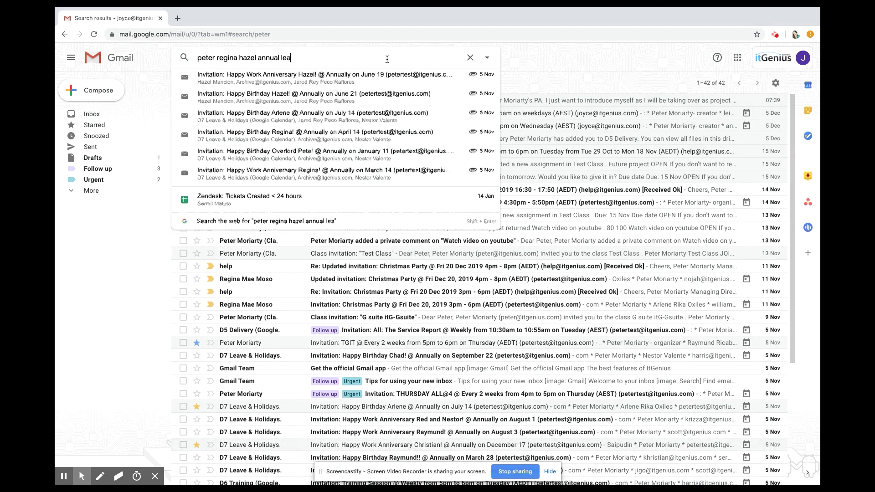
{"action": "type", "text": "ve"}
{"action": "key", "text": "Return"}
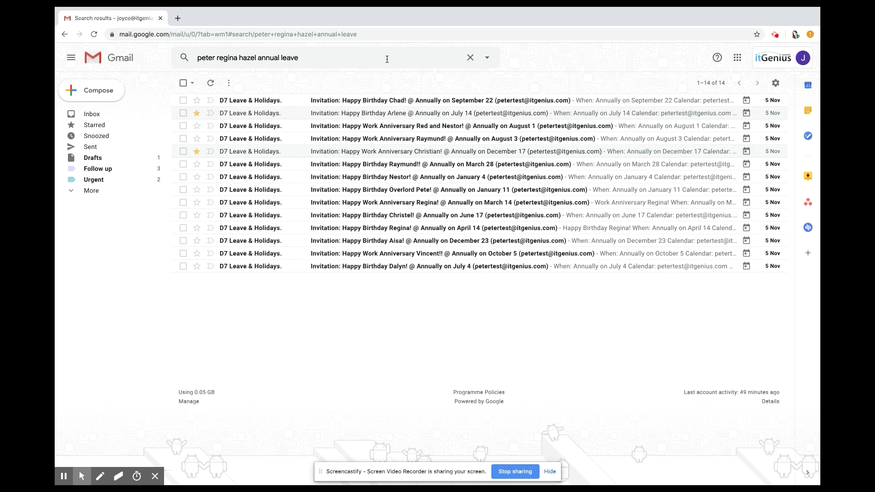
{"action": "left_click", "coordinate": [102, 114]}
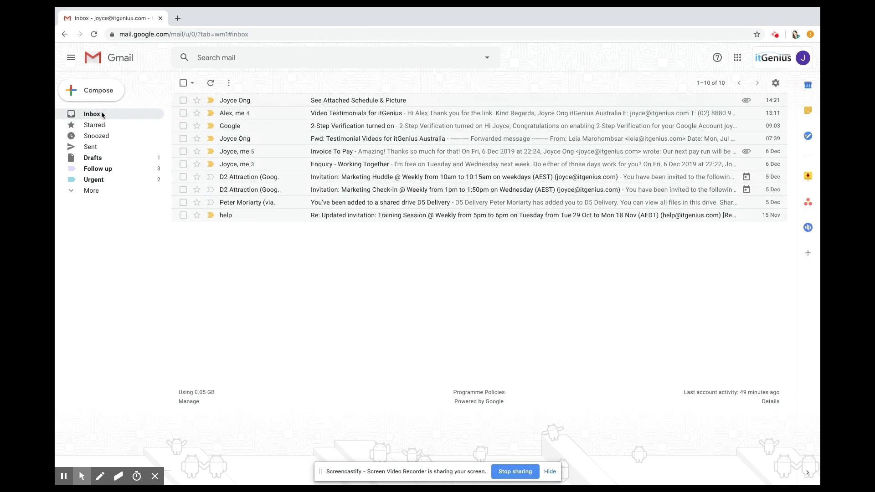
- Search has:attachment to list messages that have attachments
{"action": "left_click", "coordinate": [289, 57]}
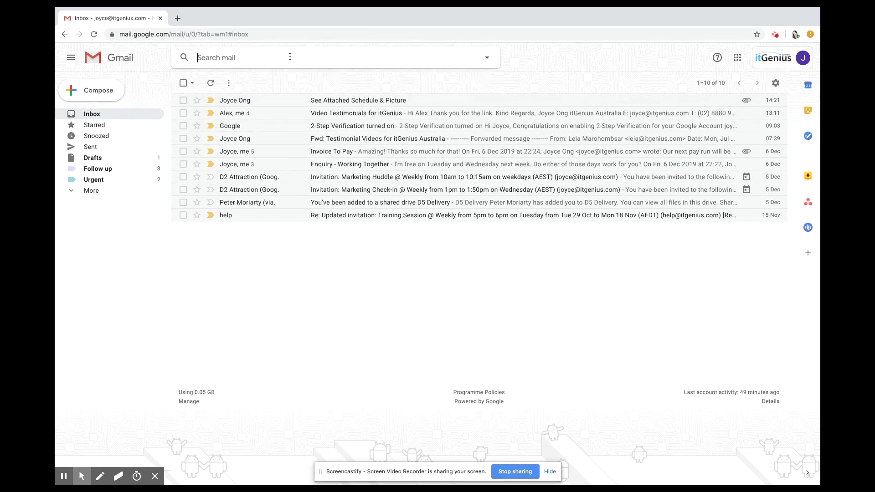
{"action": "type", "text": "has:"}
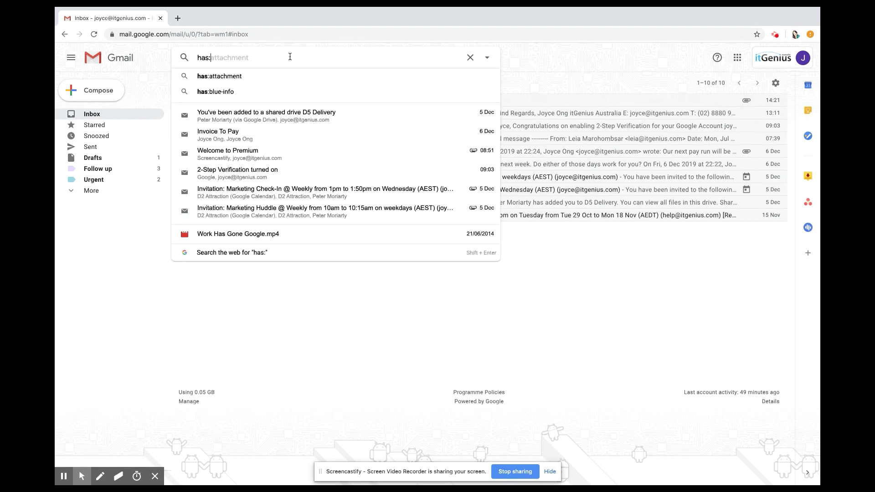
{"action": "key", "text": "Tab"}
{"action": "key", "text": "Return"}
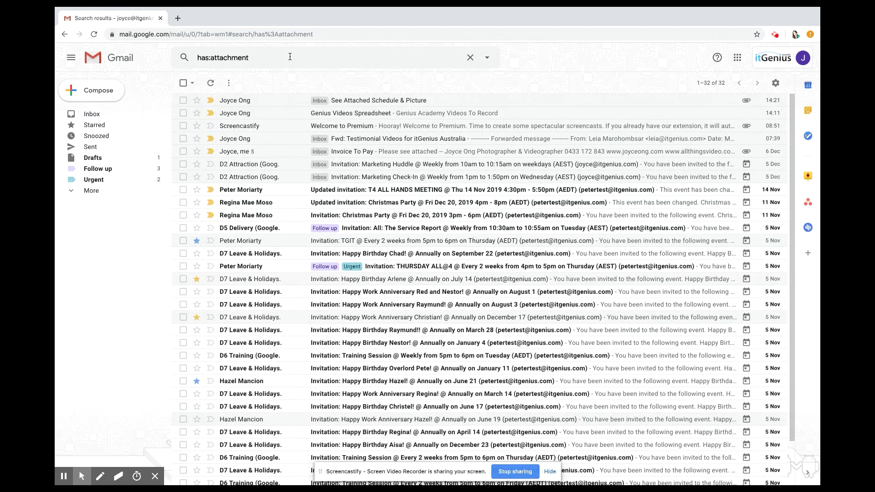
- Change the query to has:blue-star, showing three blue-starred messages, then return to the inbox
{"action": "left_click", "coordinate": [286, 59]}
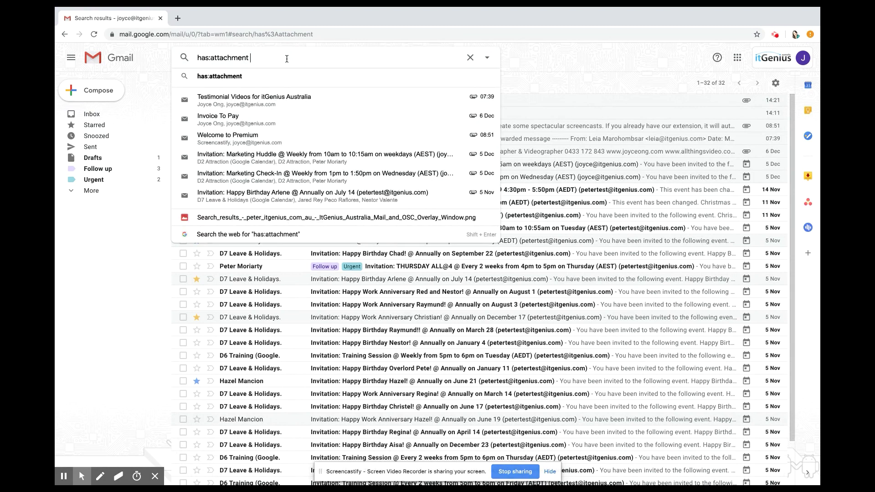
{"action": "key", "text": "BackSpace"}
{"action": "key", "text": "BackSpace"}
{"action": "key", "text": "BackSpace"}
{"action": "key", "text": "BackSpace"}
{"action": "key", "text": "BackSpace"}
{"action": "key", "text": "BackSpace"}
{"action": "key", "text": "BackSpace"}
{"action": "key", "text": "BackSpace"}
{"action": "key", "text": "BackSpace"}
{"action": "key", "text": "BackSpace"}
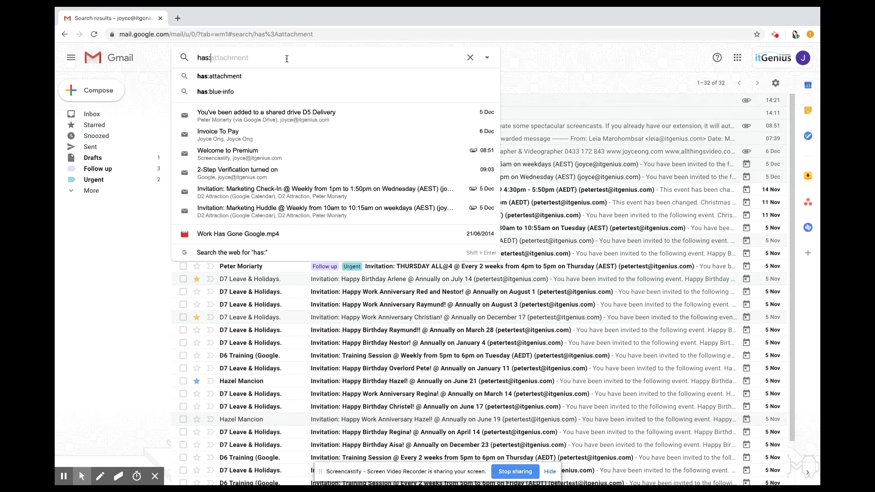
{"action": "type", "text": "blue"}
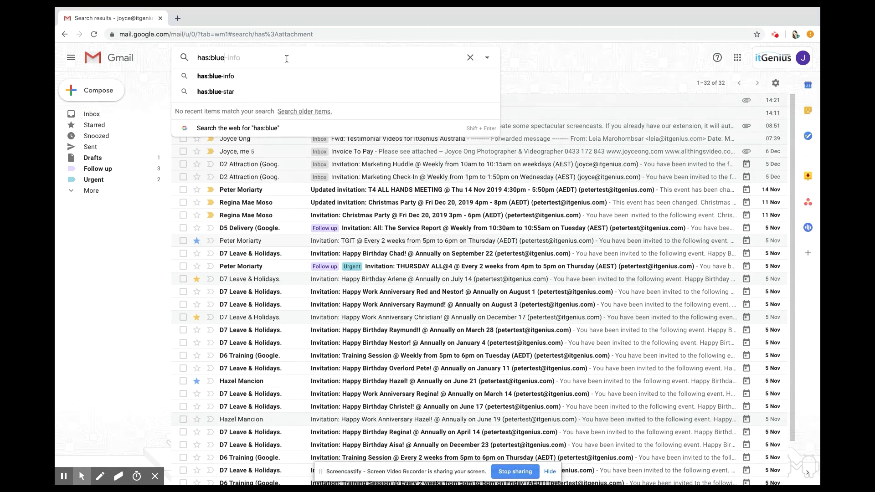
{"action": "key", "text": "Down"}
{"action": "key", "text": "Down"}
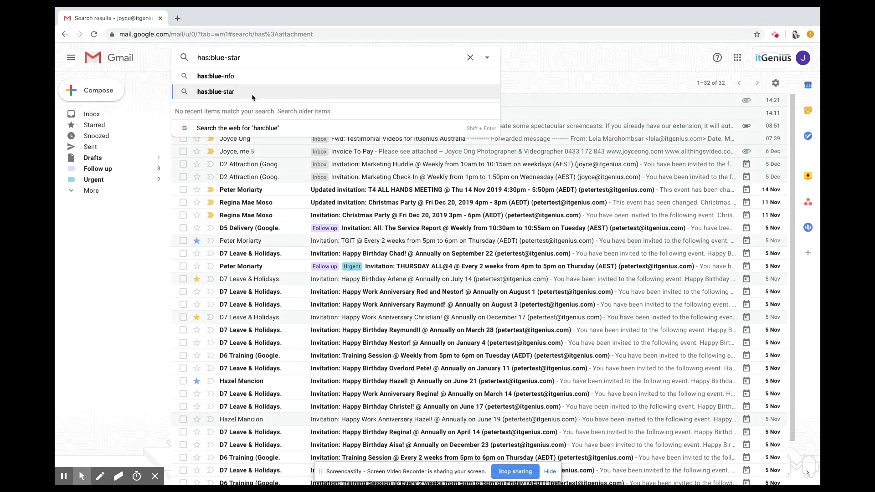
{"action": "left_click", "coordinate": [252, 94]}
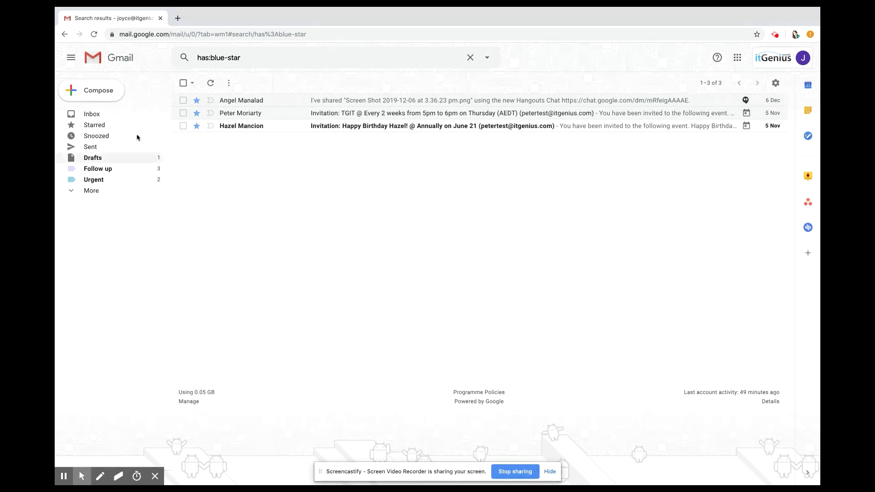
{"action": "left_click", "coordinate": [108, 115]}
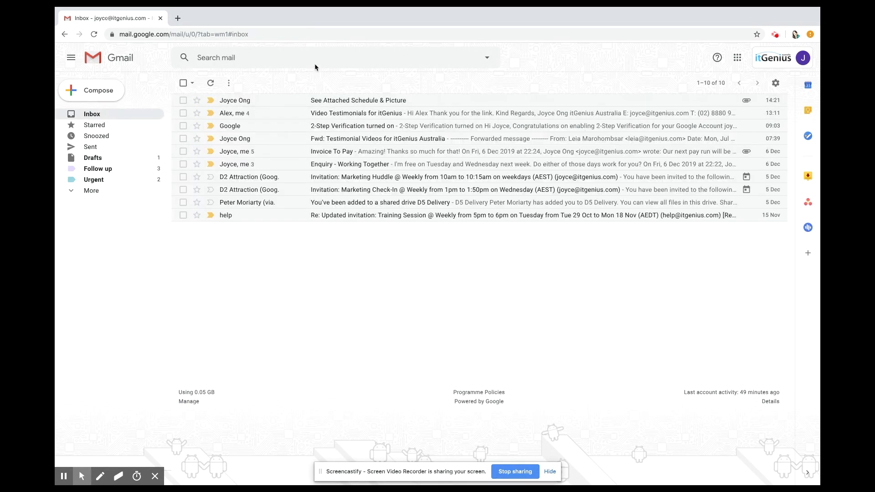
{"action": "left_click", "coordinate": [407, 61]}
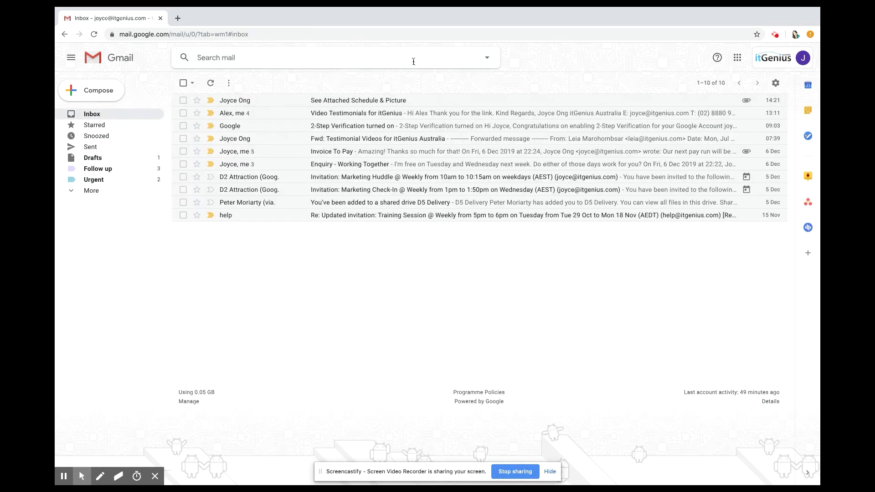
{"action": "left_click", "coordinate": [487, 58]}
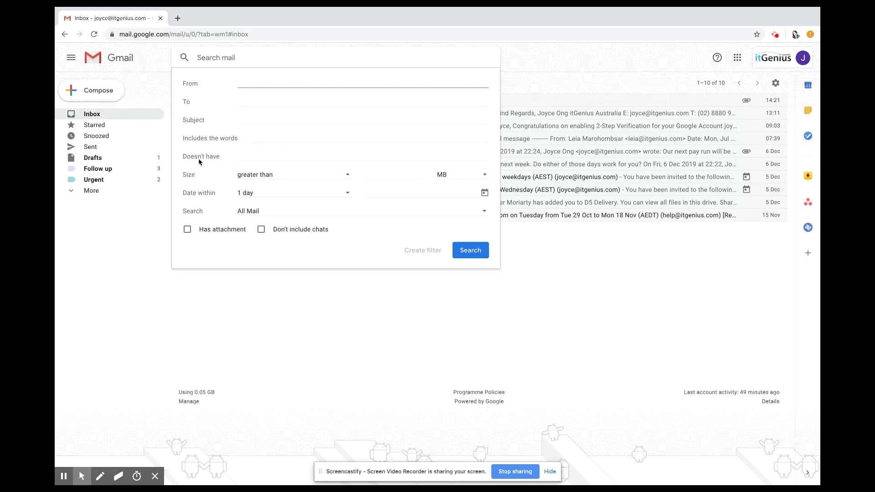
{"action": "left_click", "coordinate": [281, 175]}
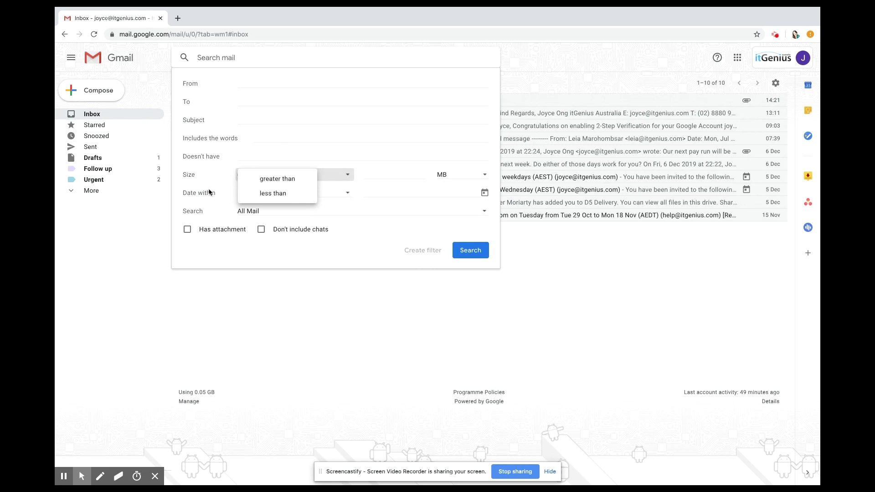
{"action": "left_click", "coordinate": [208, 188]}
{"action": "left_click", "coordinate": [289, 192]}
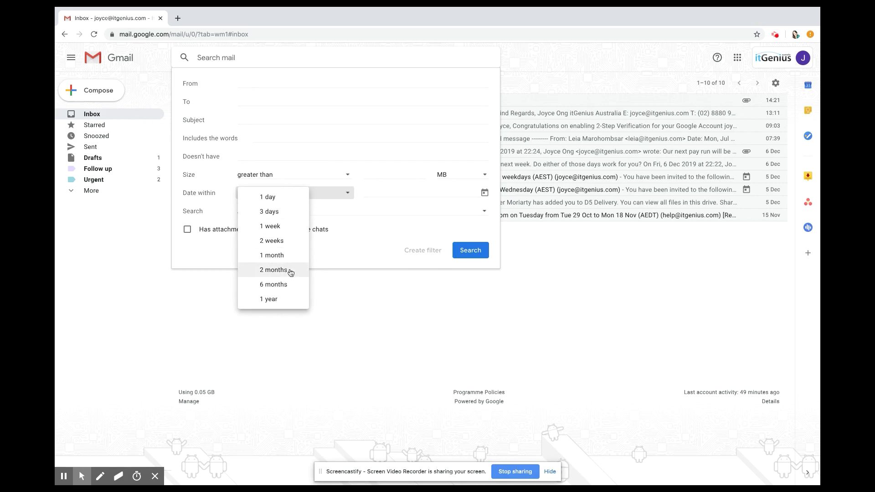
{"action": "left_click", "coordinate": [217, 201]}
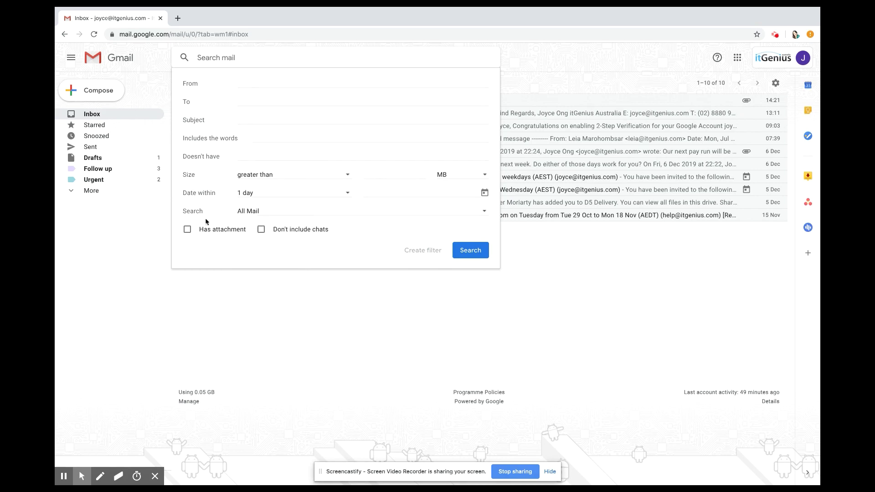
{"action": "left_click", "coordinate": [188, 230]}
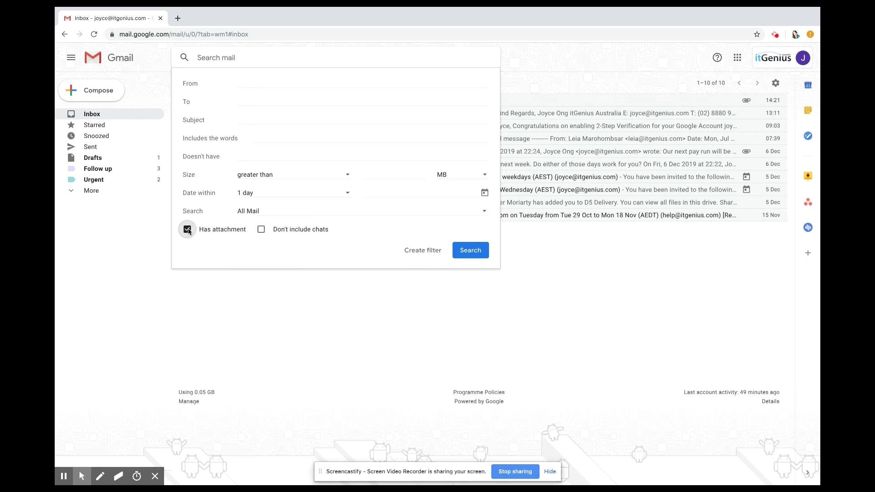
{"action": "left_click", "coordinate": [188, 230]}
{"action": "left_click", "coordinate": [188, 230]}
{"action": "left_click", "coordinate": [188, 229]}
{"action": "left_click", "coordinate": [433, 300]}
{"action": "left_click", "coordinate": [348, 53]}
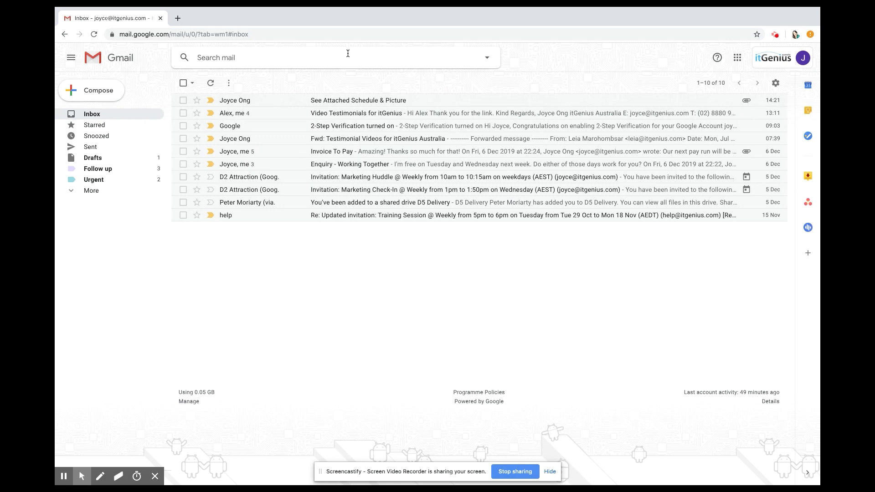
- Search has:spreadsheet, view the itGenius Docs and Genius Videos Spreadsheet emails, then return to the inbox
{"action": "type", "text": "spreadsheet"}
{"action": "key", "text": "Return"}
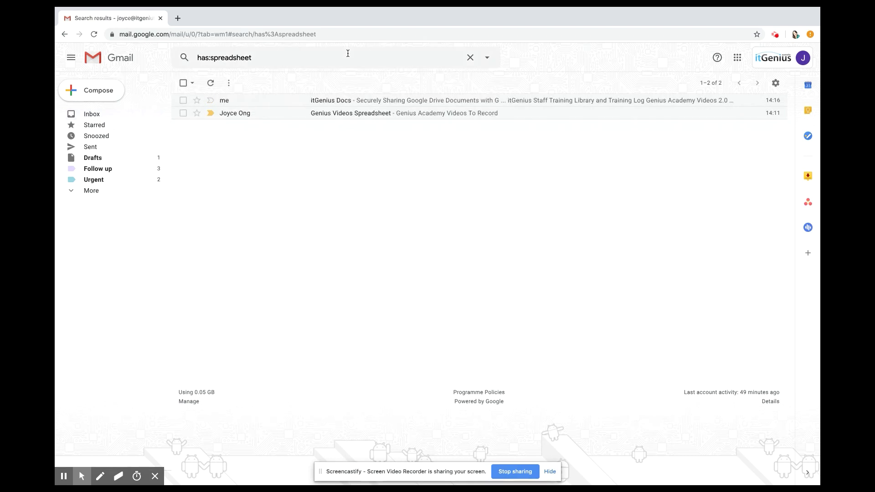
{"action": "left_click", "coordinate": [439, 105]}
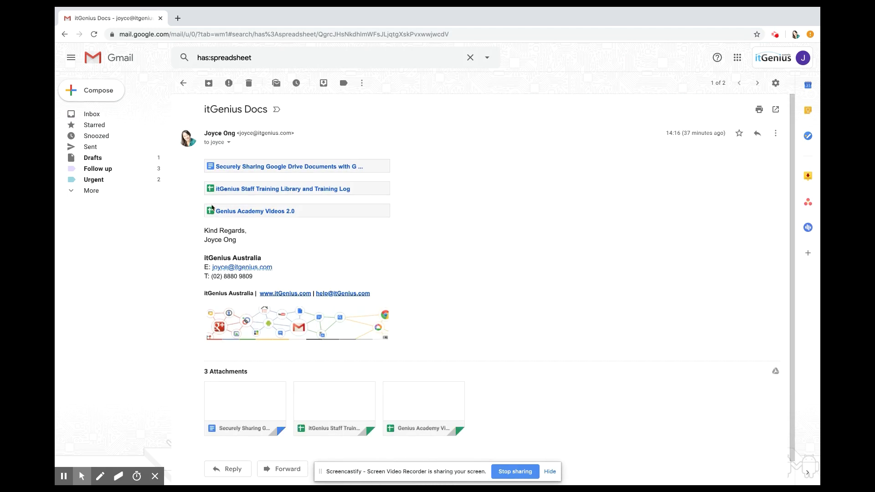
{"action": "left_click", "coordinate": [184, 82]}
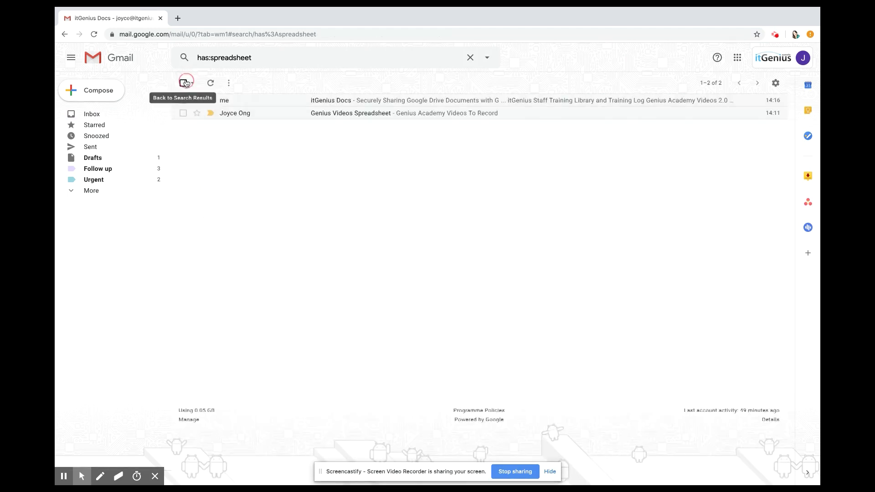
{"action": "left_click", "coordinate": [261, 114]}
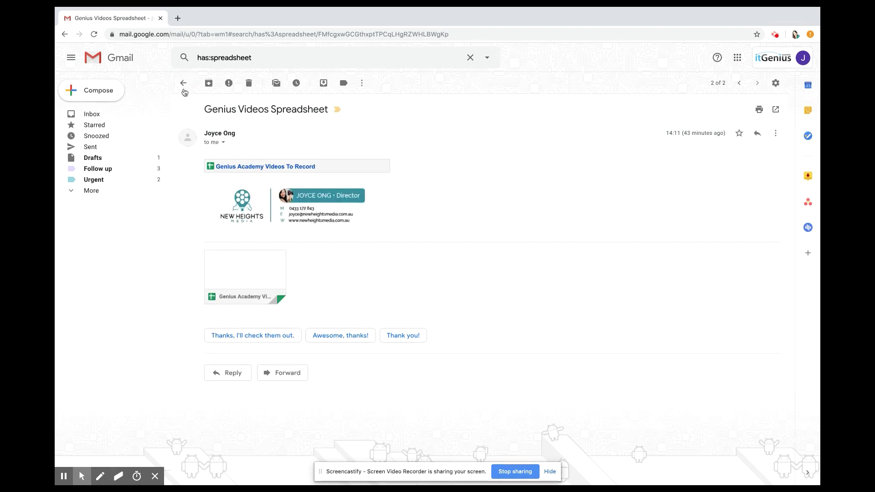
{"action": "left_click", "coordinate": [182, 83]}
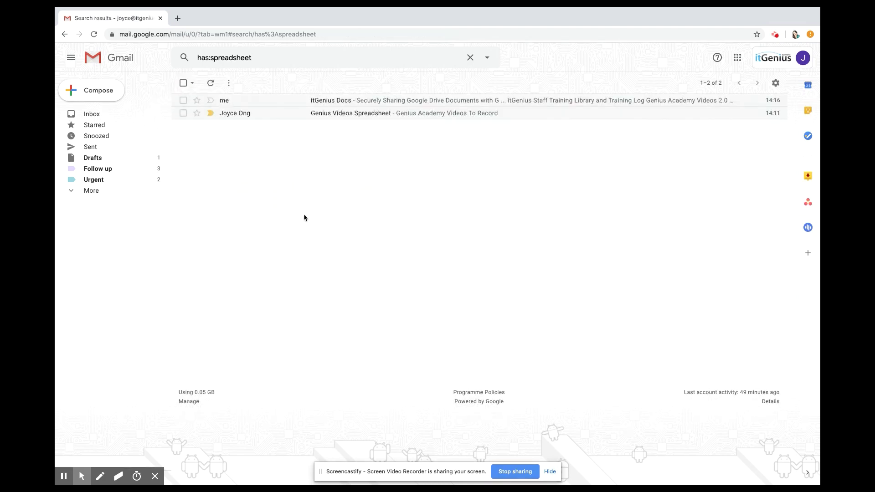
{"action": "left_click", "coordinate": [110, 114]}
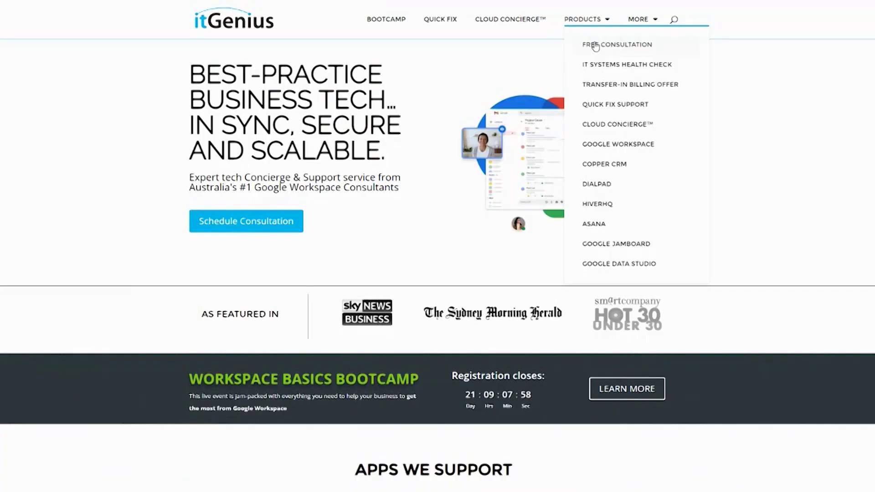
{"action": "left_click", "coordinate": [593, 44]}
{"action": "scroll", "coordinate": [428, 230], "scroll_direction": "down", "scroll_amount": 1}
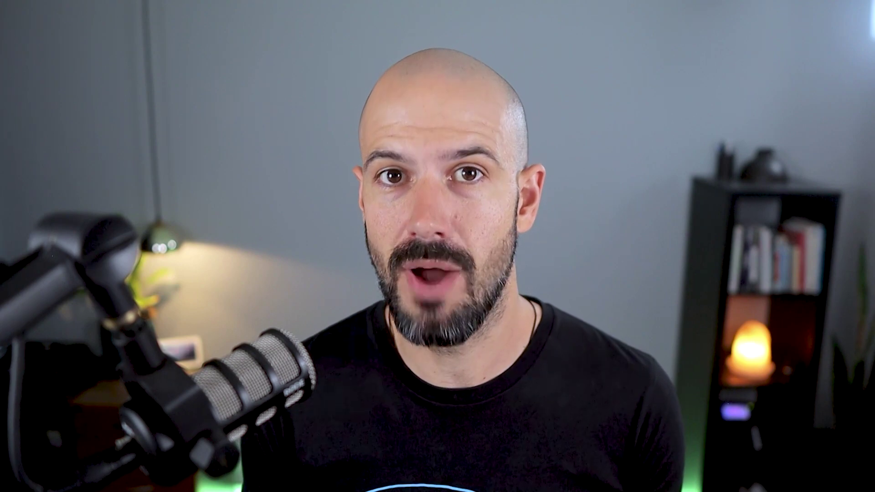